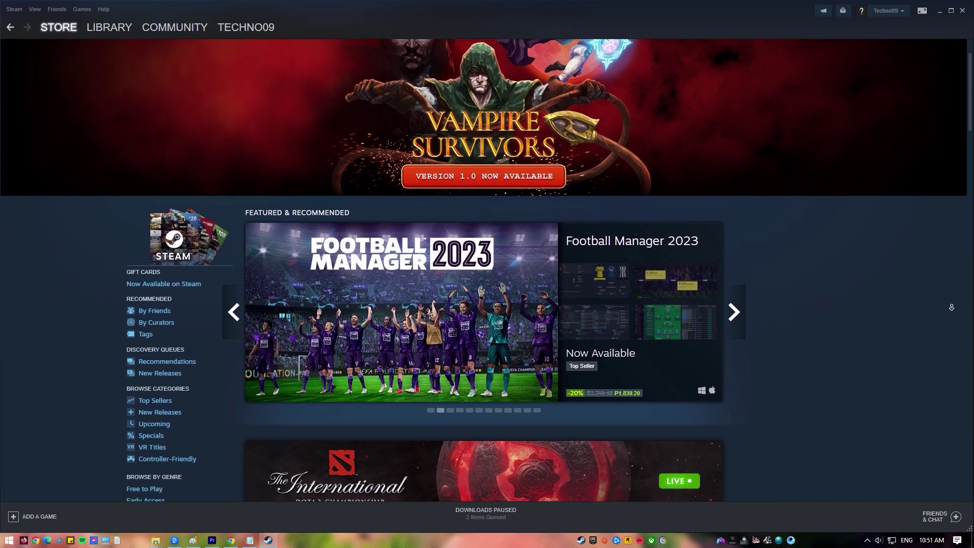
Look through the Steam store home page from the featured games down to the playtime-based recommendations below the footer
{"action": "scroll", "coordinate": [951, 307], "scroll_direction": "down", "scroll_amount": 3}
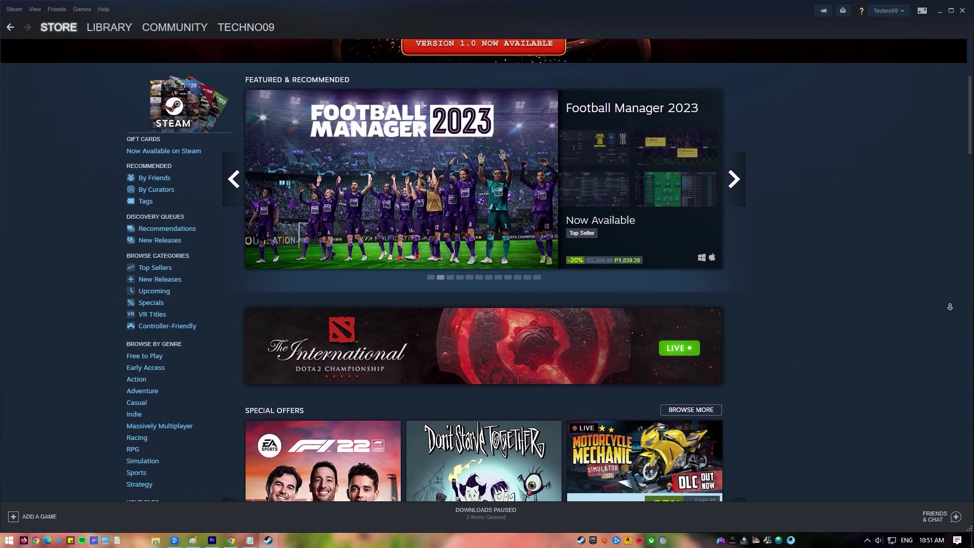
{"action": "scroll", "coordinate": [950, 307], "scroll_direction": "down", "scroll_amount": 3}
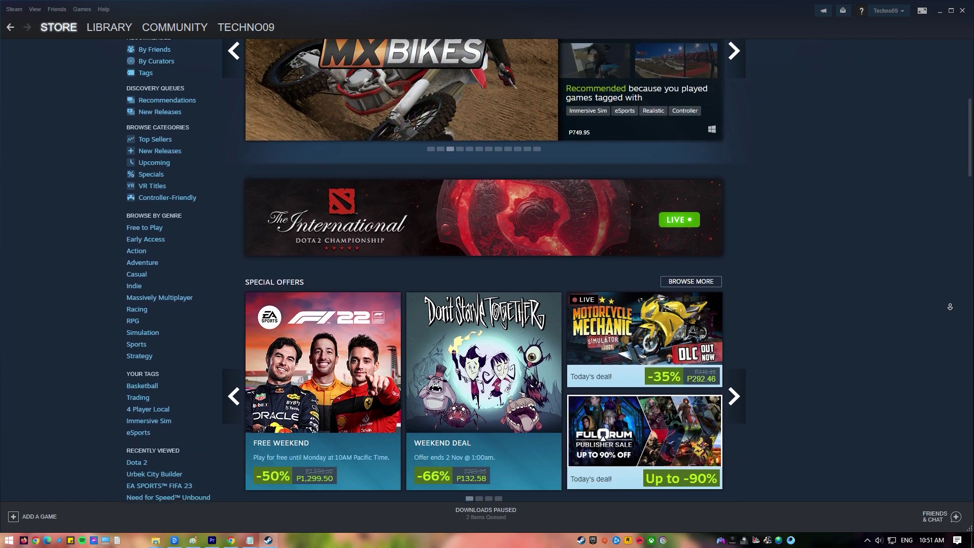
{"action": "scroll", "coordinate": [950, 307], "scroll_direction": "down", "scroll_amount": 3}
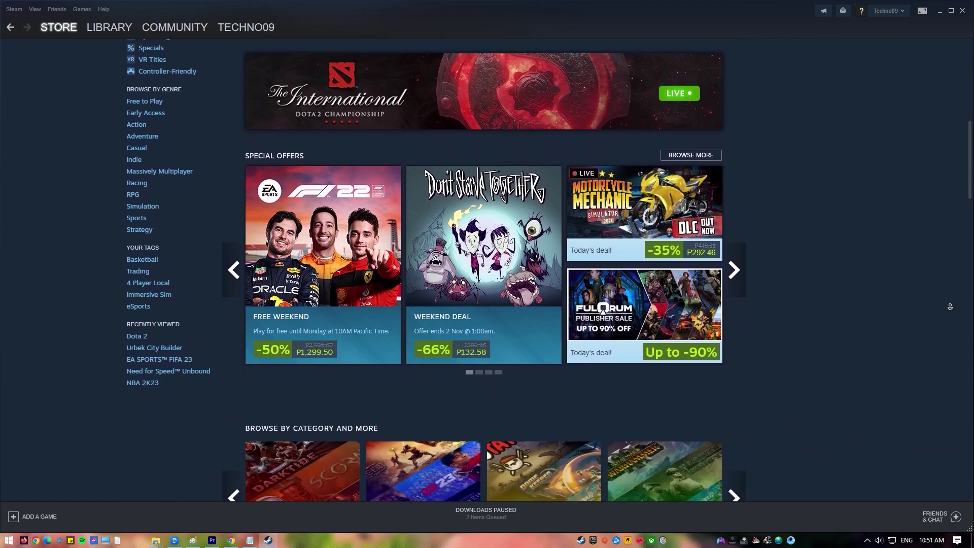
{"action": "scroll", "coordinate": [951, 307], "scroll_direction": "down", "scroll_amount": 3}
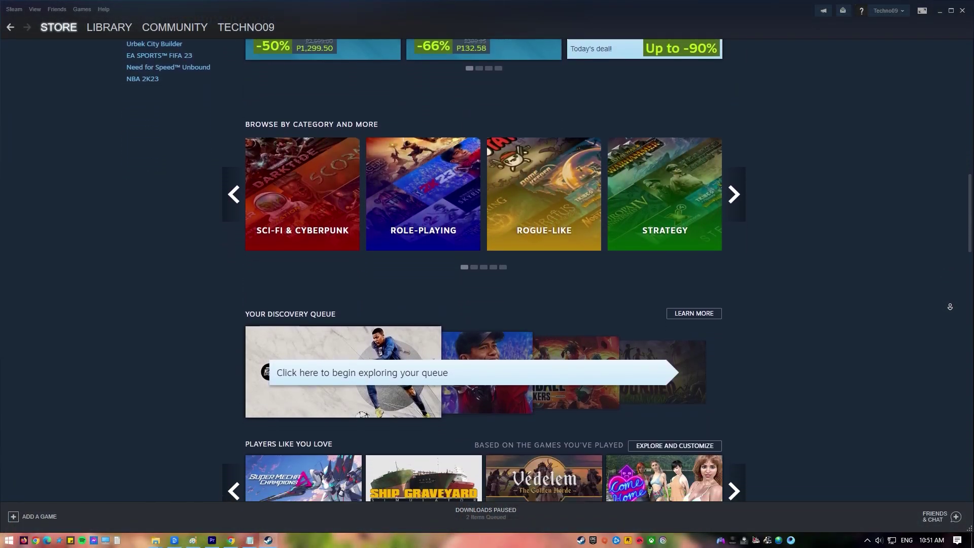
{"action": "scroll", "coordinate": [950, 307], "scroll_direction": "down", "scroll_amount": 3}
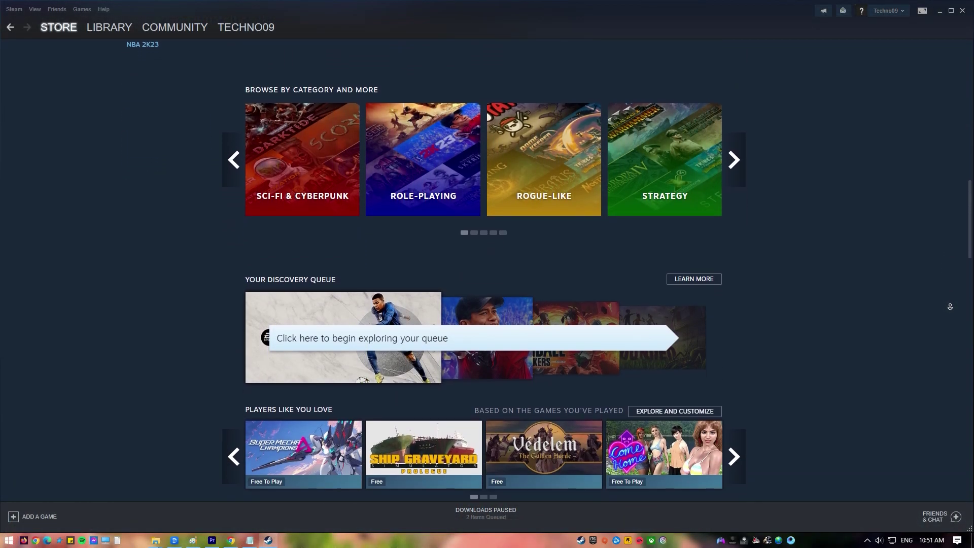
{"action": "scroll", "coordinate": [951, 307], "scroll_direction": "down", "scroll_amount": 1}
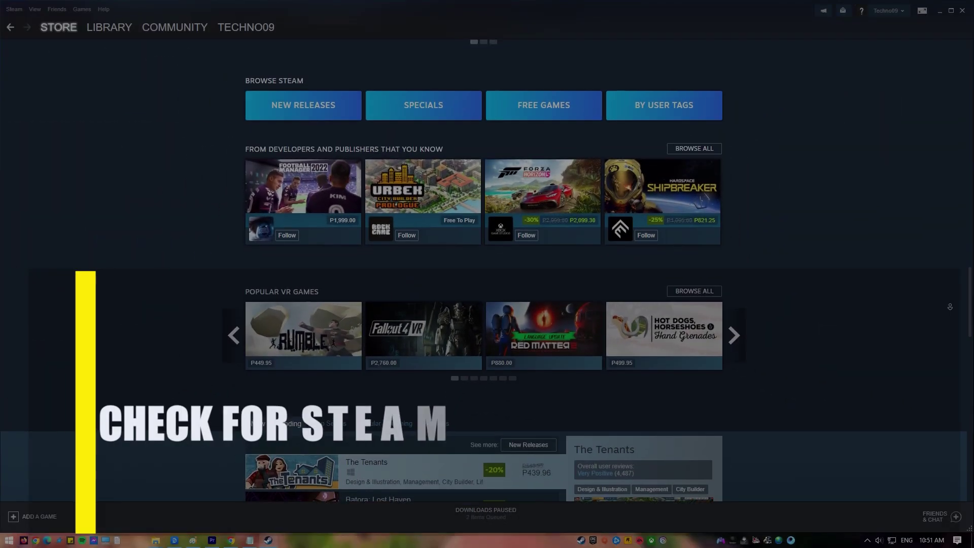
{"action": "scroll", "coordinate": [950, 307], "scroll_direction": "down", "scroll_amount": 2}
{"action": "scroll", "coordinate": [950, 307], "scroll_direction": "down", "scroll_amount": 4}
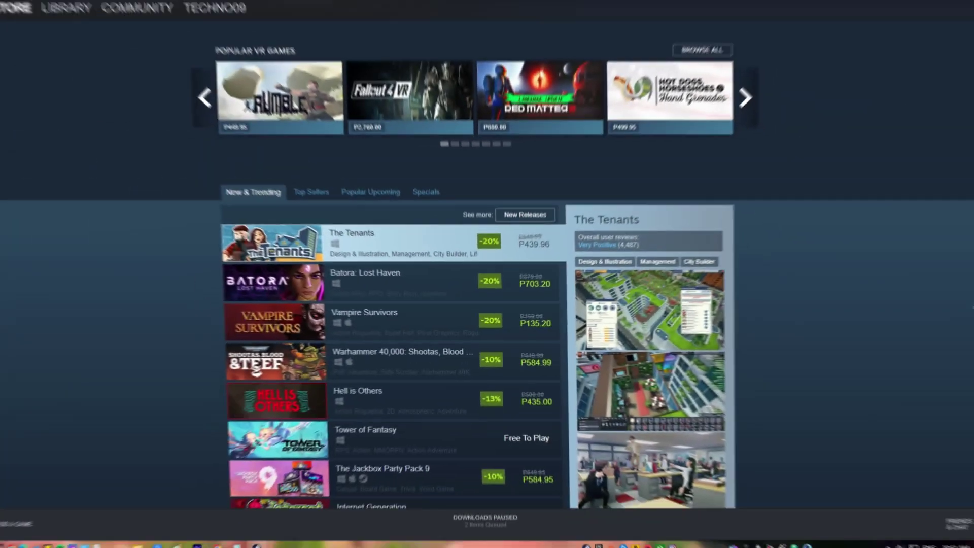
{"action": "scroll", "coordinate": [951, 307], "scroll_direction": "down", "scroll_amount": 3}
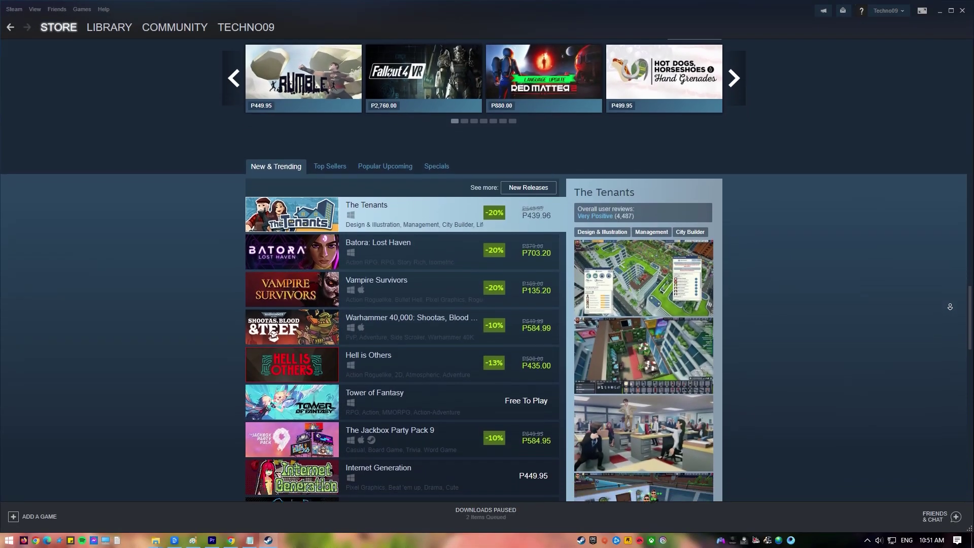
{"action": "scroll", "coordinate": [951, 307], "scroll_direction": "down", "scroll_amount": 3}
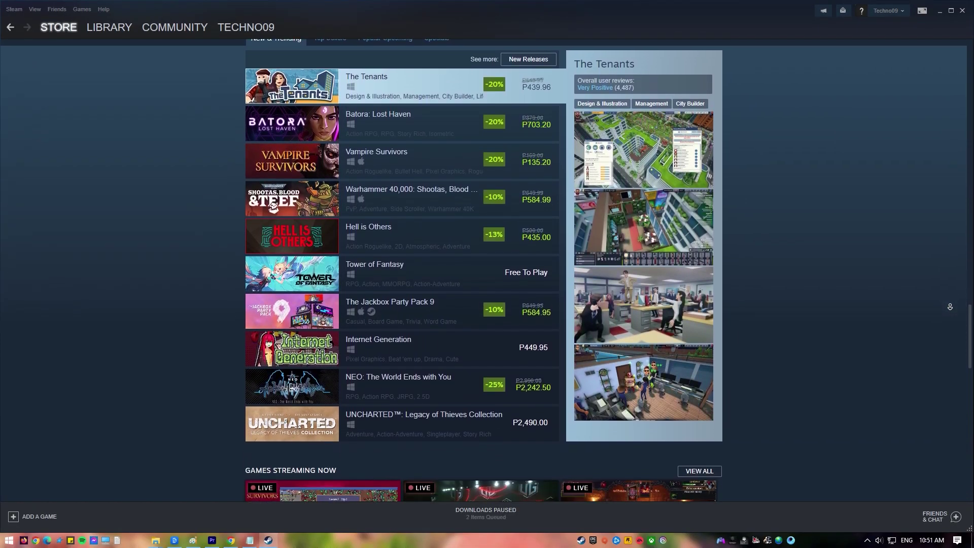
{"action": "scroll", "coordinate": [951, 307], "scroll_direction": "down", "scroll_amount": 2}
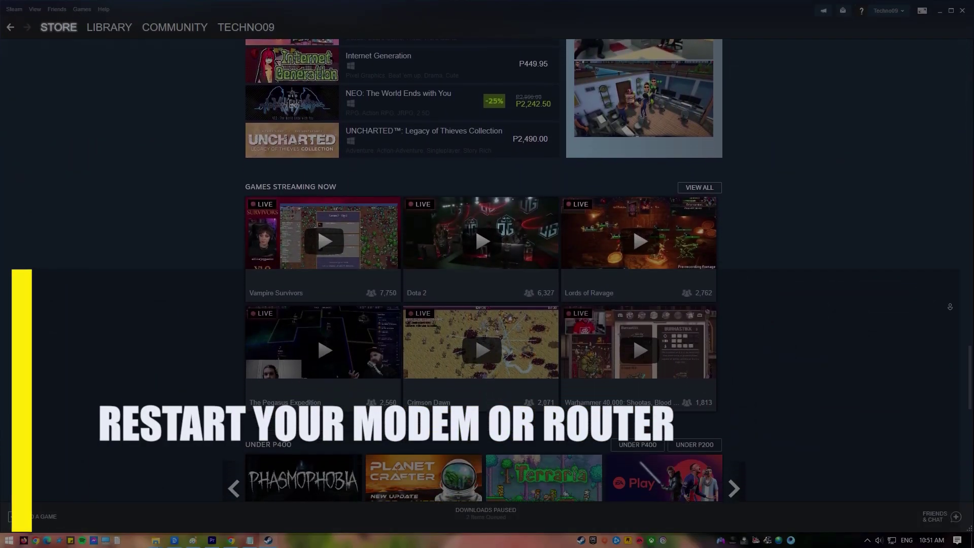
{"action": "scroll", "coordinate": [482, 304], "scroll_direction": "down", "scroll_amount": 3}
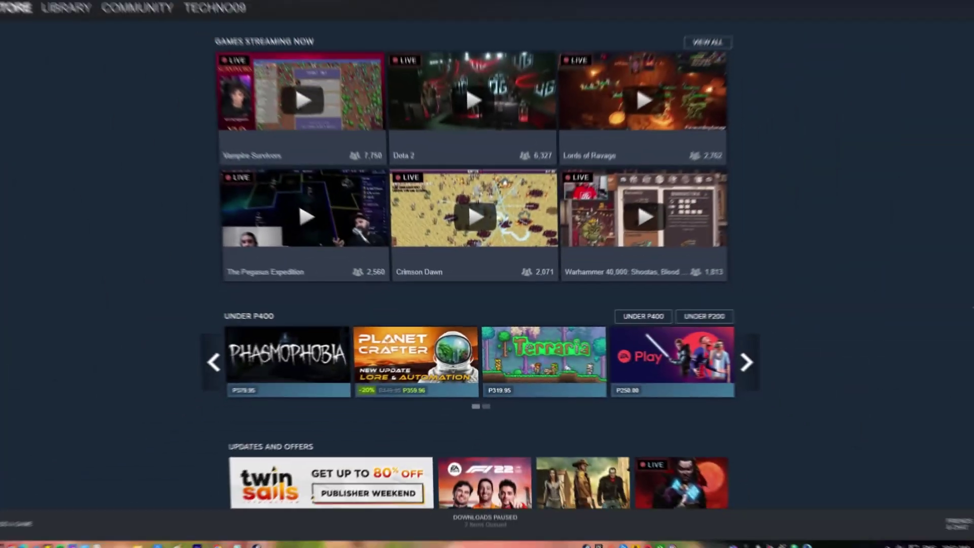
{"action": "scroll", "coordinate": [482, 305], "scroll_direction": "down", "scroll_amount": 3}
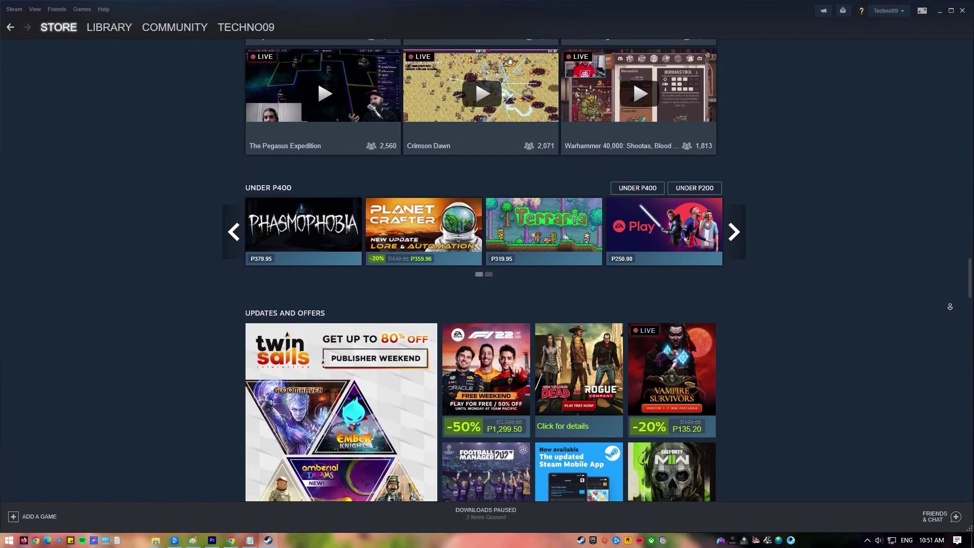
{"action": "scroll", "coordinate": [951, 307], "scroll_direction": "down", "scroll_amount": 3}
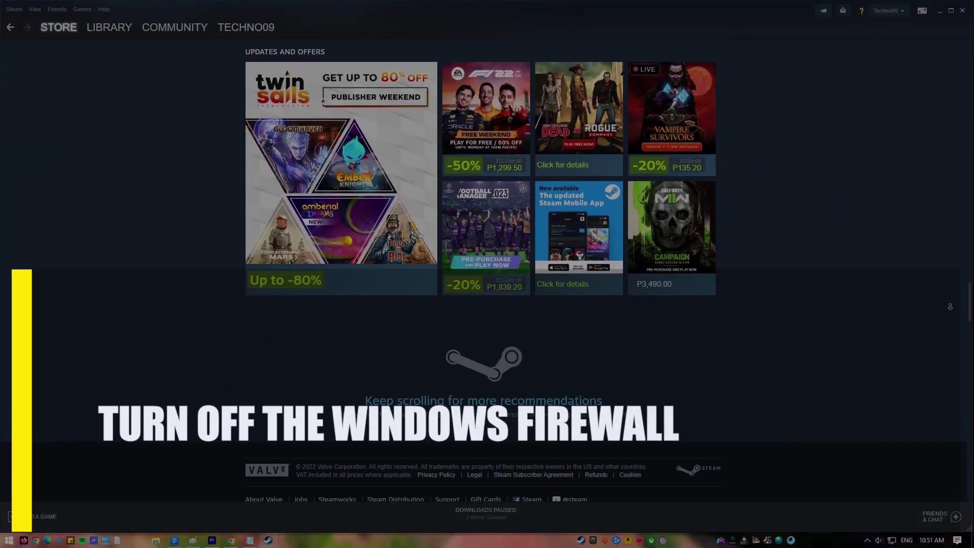
{"action": "scroll", "coordinate": [484, 269], "scroll_direction": "down", "scroll_amount": 3}
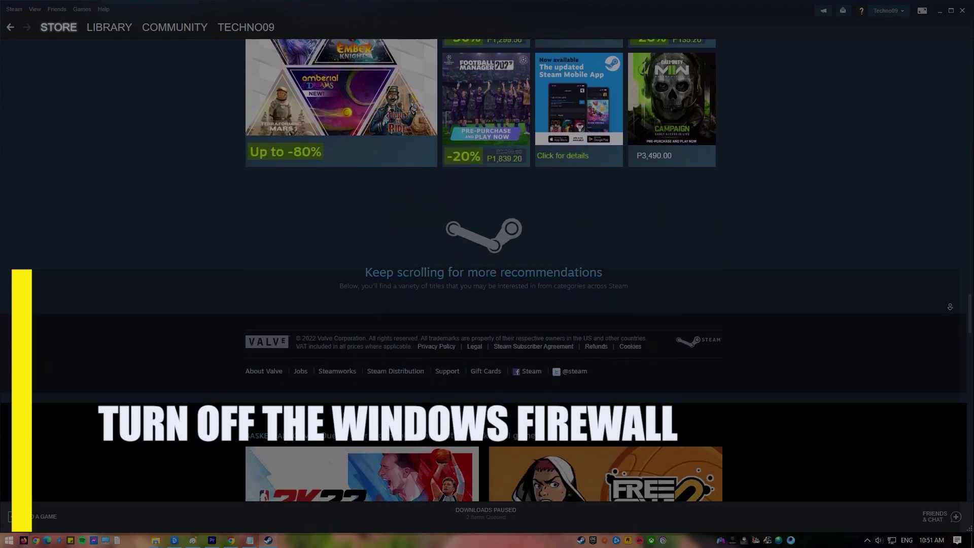
{"action": "scroll", "coordinate": [484, 269], "scroll_direction": "down", "scroll_amount": 3}
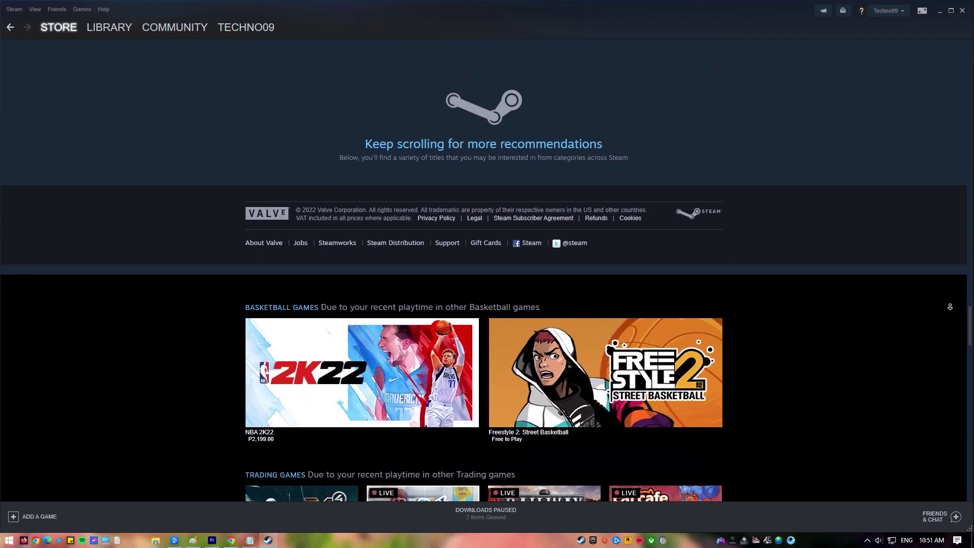
{"action": "scroll", "coordinate": [484, 269], "scroll_direction": "down", "scroll_amount": 3}
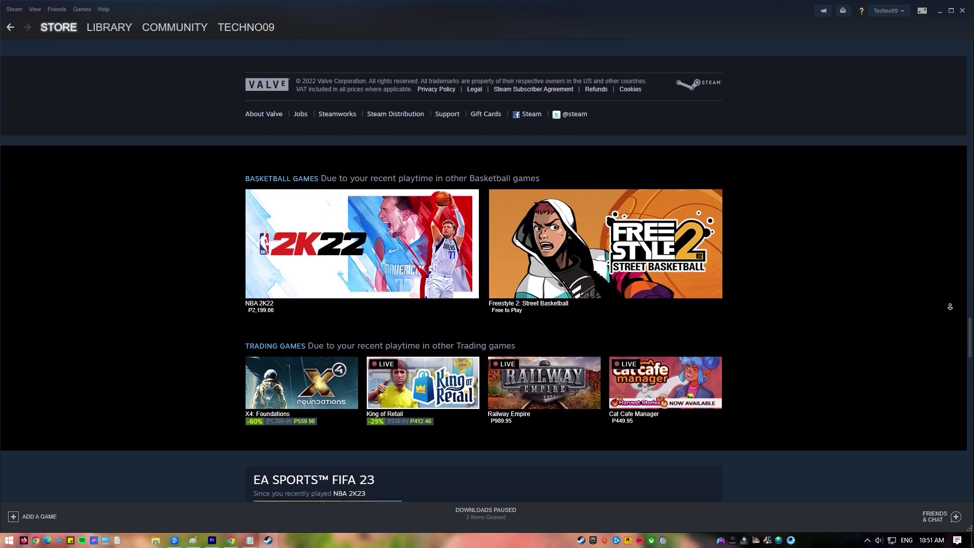
{"action": "scroll", "coordinate": [485, 270], "scroll_direction": "down", "scroll_amount": 3}
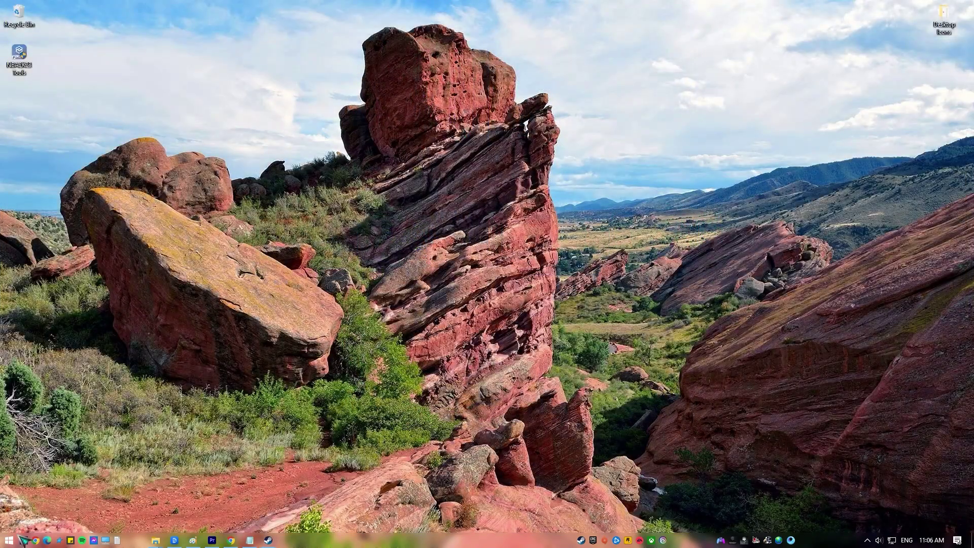
Search Windows for "contro" and open Control Panel
{"action": "left_click", "coordinate": [20, 538]}
{"action": "type", "text": "contro"}
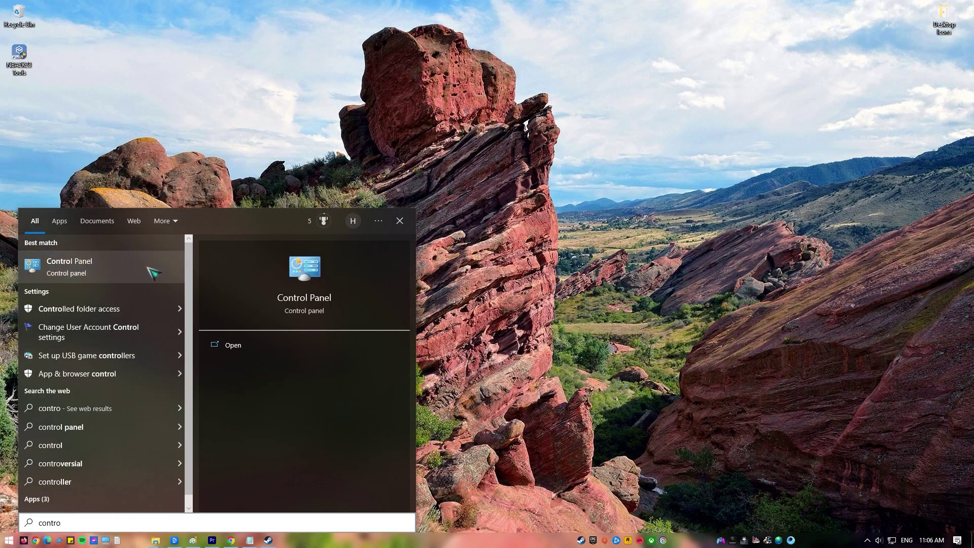
{"action": "left_click", "coordinate": [153, 273]}
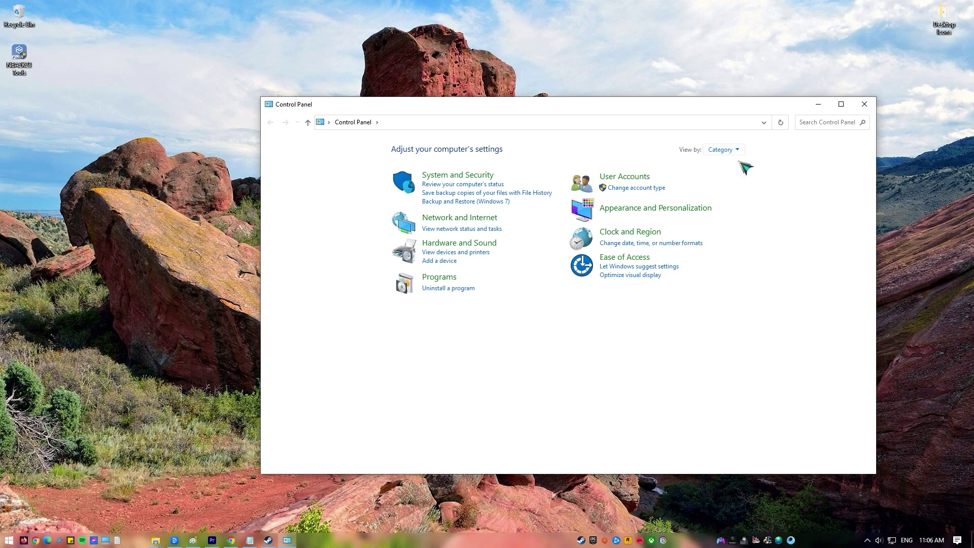
Turn off Windows Defender Firewall for both private and public networks in the System and Security settings
{"action": "left_click", "coordinate": [441, 177]}
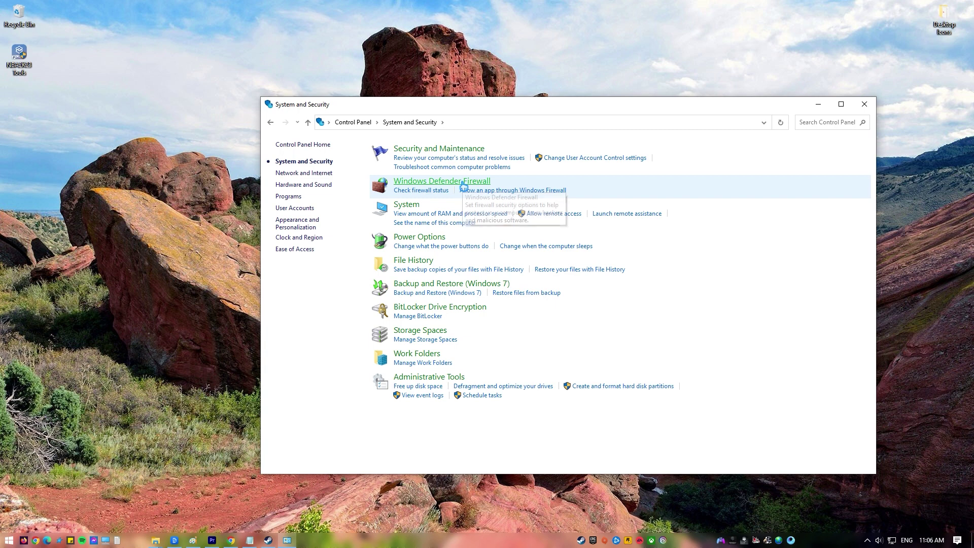
{"action": "left_click", "coordinate": [464, 185]}
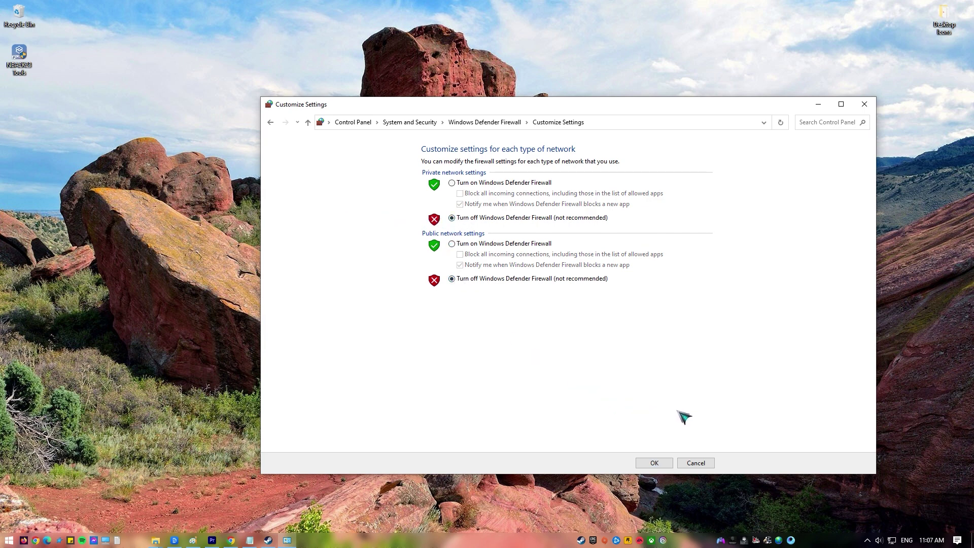
{"action": "left_click", "coordinate": [666, 464]}
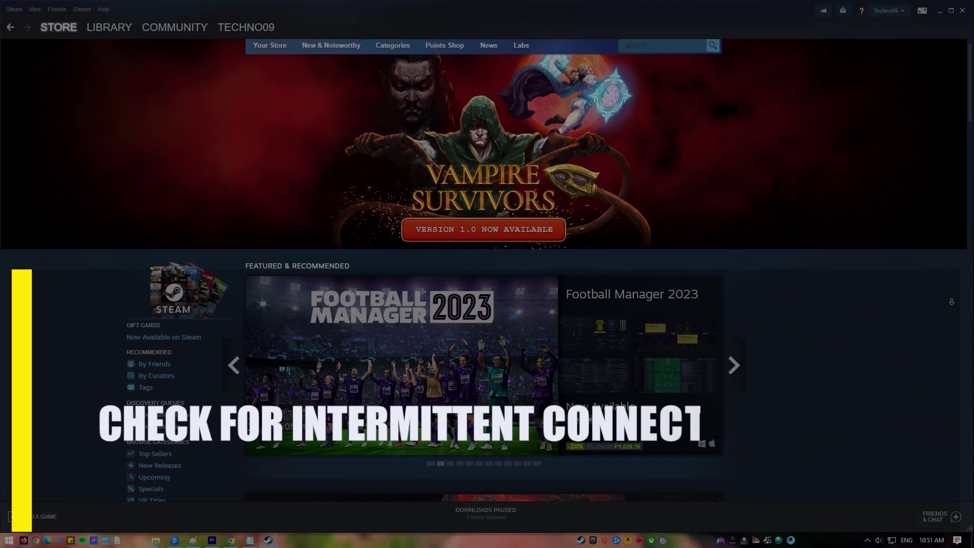
Switch to Steam and review the store home page's special offers, categories, trending games, live streams, and updates and offers
{"action": "scroll", "coordinate": [483, 284], "scroll_direction": "down", "scroll_amount": 3}
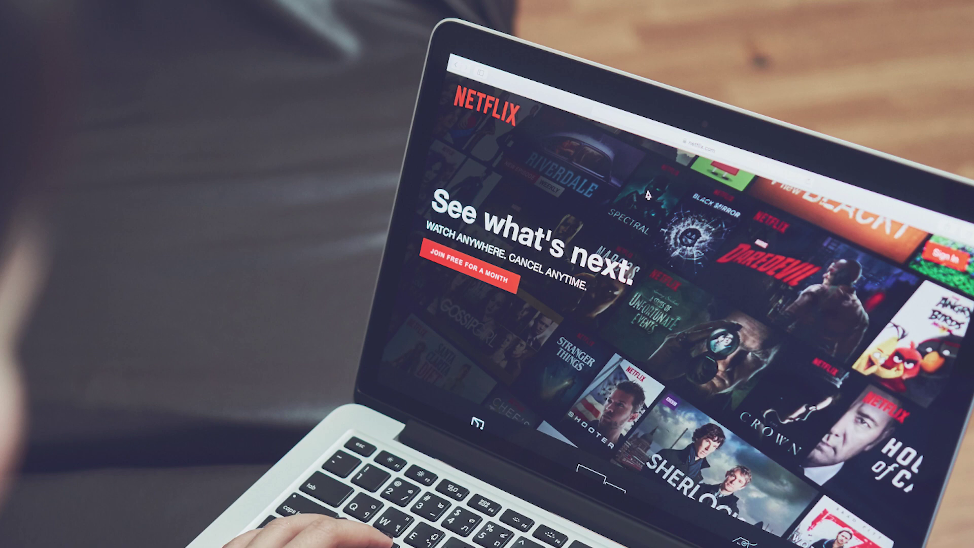
{"action": "scroll", "coordinate": [951, 307], "scroll_direction": "down", "scroll_amount": 3}
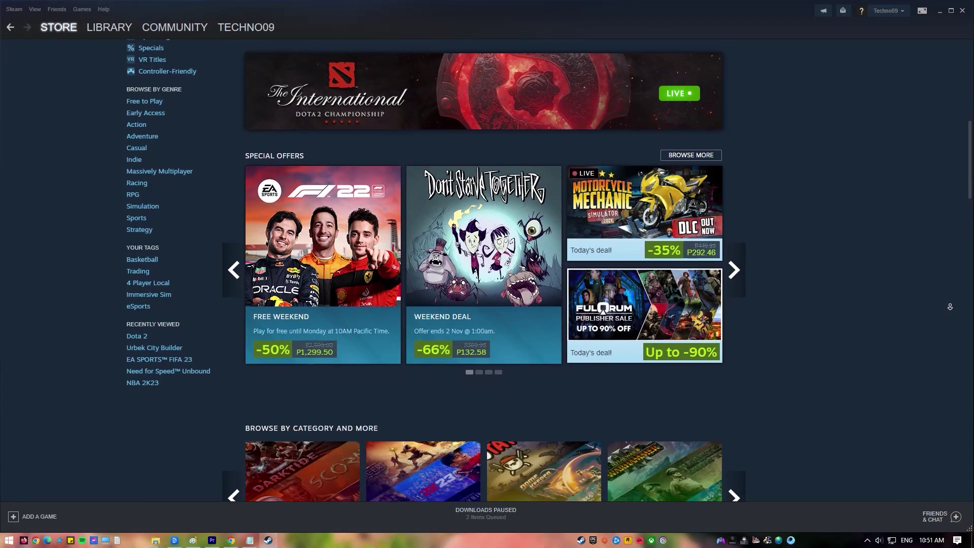
{"action": "scroll", "coordinate": [950, 307], "scroll_direction": "down", "scroll_amount": 3}
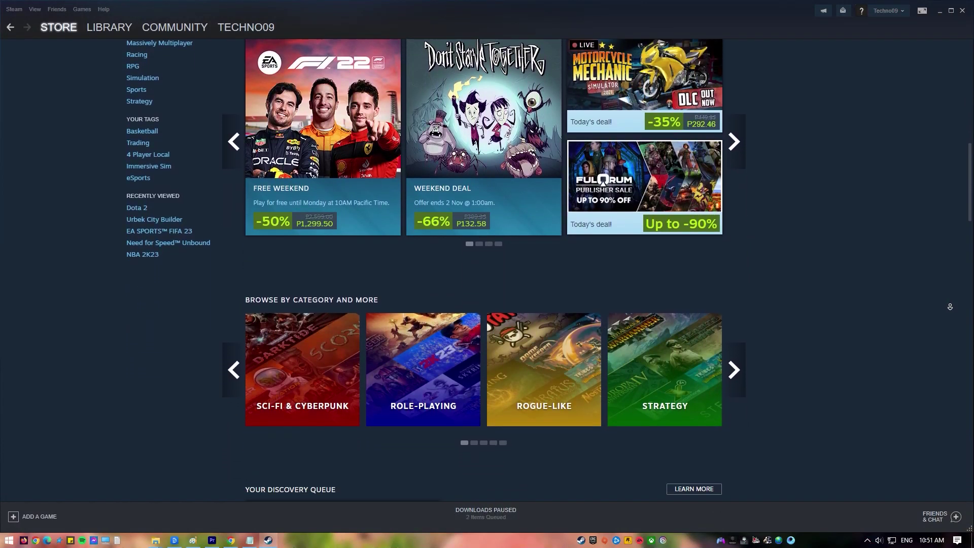
{"action": "scroll", "coordinate": [951, 307], "scroll_direction": "down", "scroll_amount": 5}
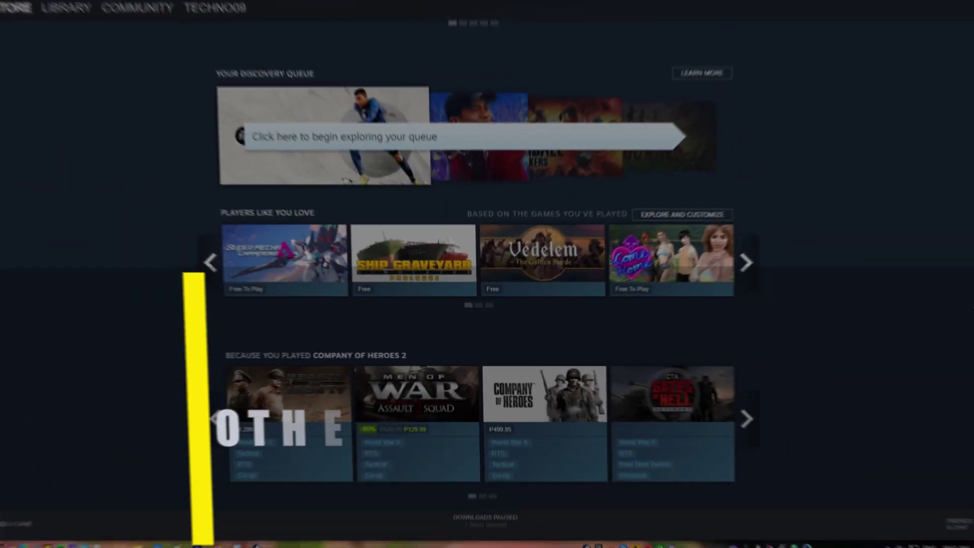
{"action": "scroll", "coordinate": [951, 307], "scroll_direction": "down", "scroll_amount": 1}
{"action": "scroll", "coordinate": [950, 307], "scroll_direction": "down", "scroll_amount": 3}
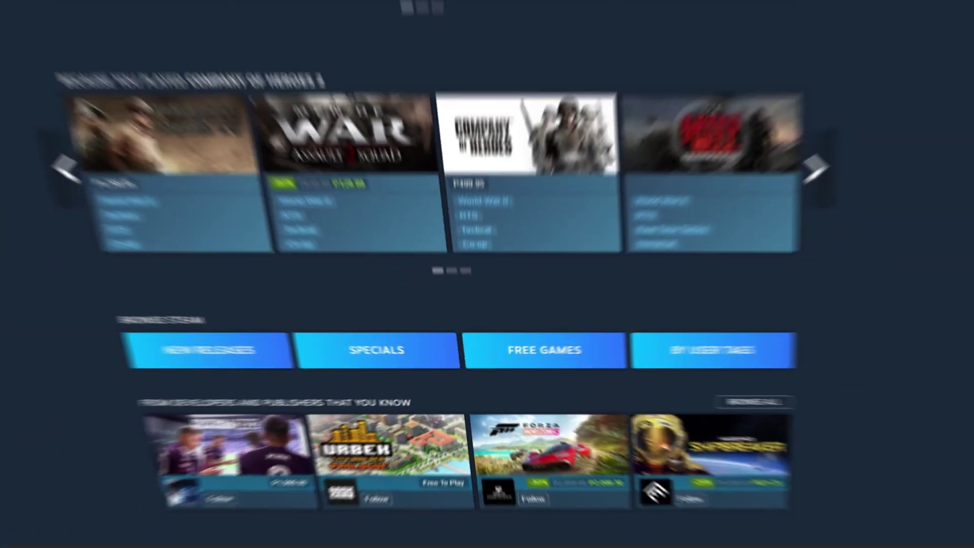
{"action": "scroll", "coordinate": [951, 307], "scroll_direction": "down", "scroll_amount": 1}
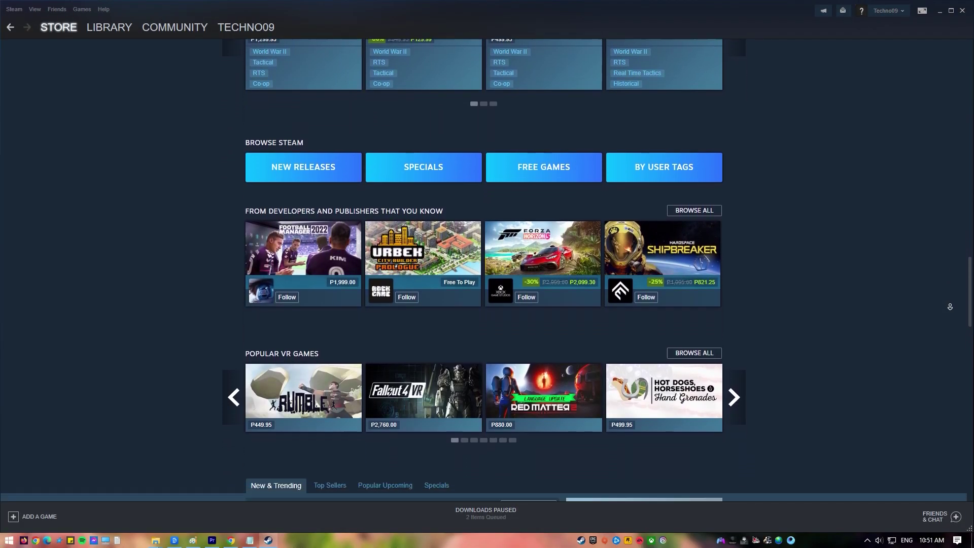
{"action": "scroll", "coordinate": [950, 307], "scroll_direction": "down", "scroll_amount": 1}
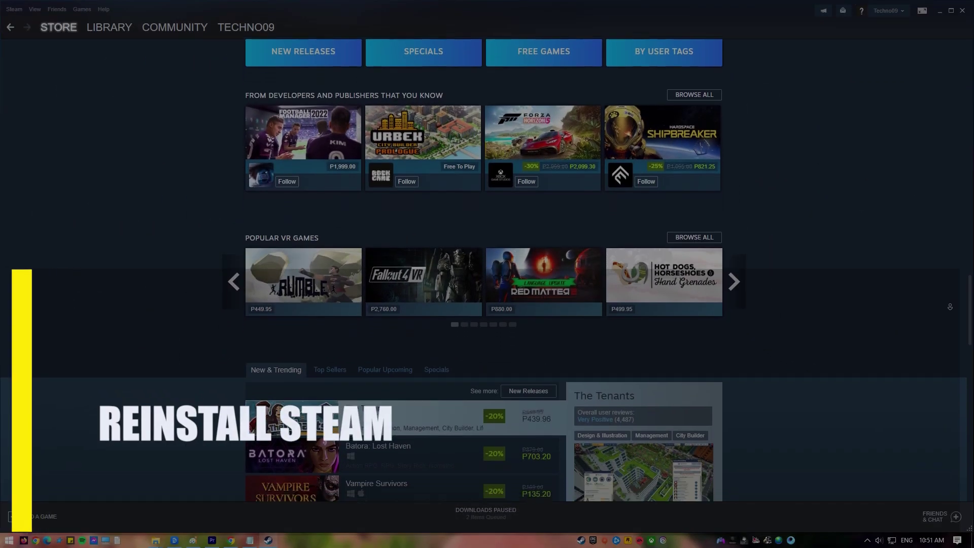
{"action": "scroll", "coordinate": [483, 284], "scroll_direction": "down", "scroll_amount": 3}
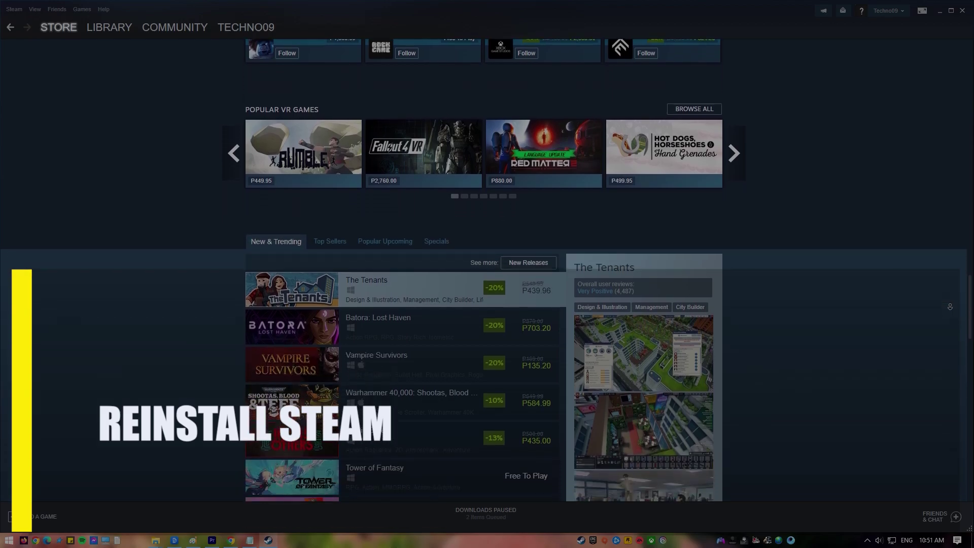
{"action": "scroll", "coordinate": [483, 284], "scroll_direction": "down", "scroll_amount": 3}
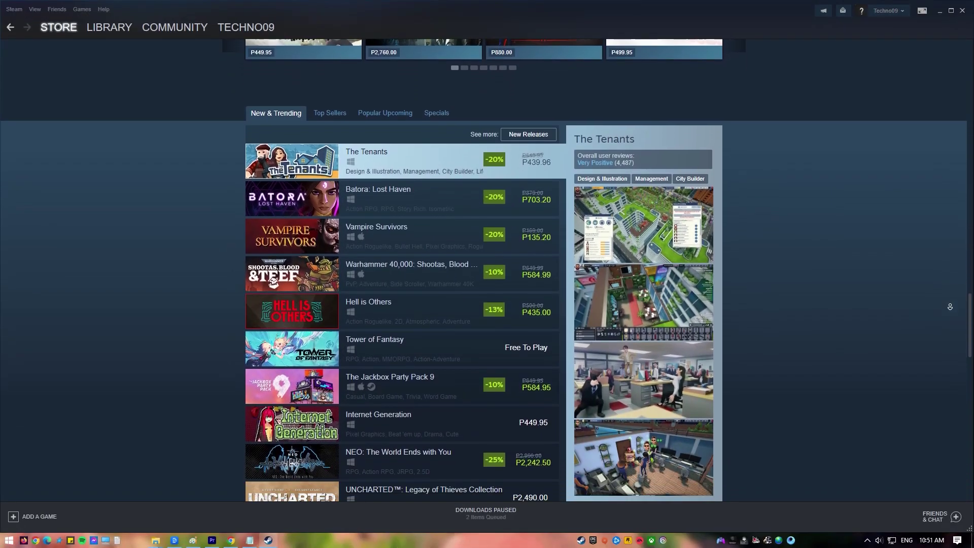
{"action": "scroll", "coordinate": [950, 307], "scroll_direction": "down", "scroll_amount": 3}
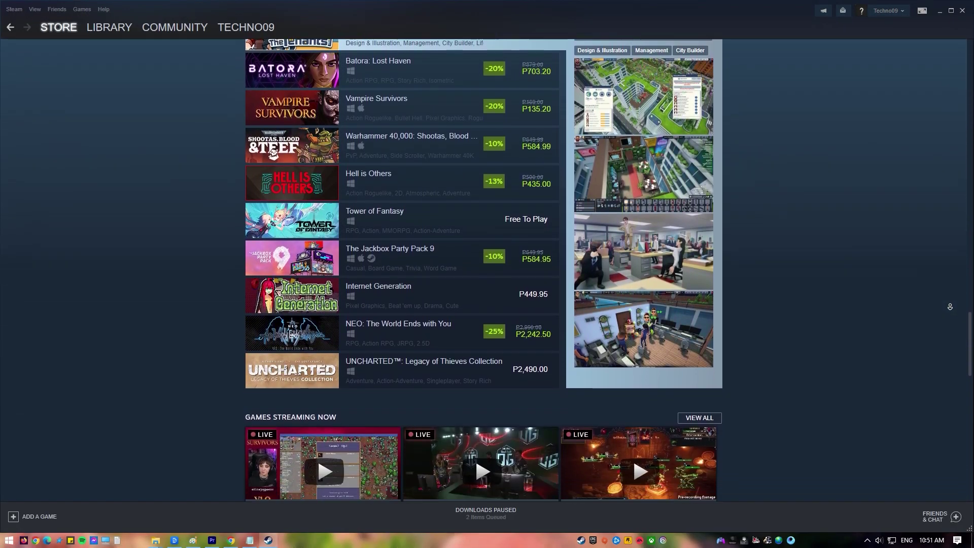
{"action": "scroll", "coordinate": [950, 306], "scroll_direction": "down", "scroll_amount": 3}
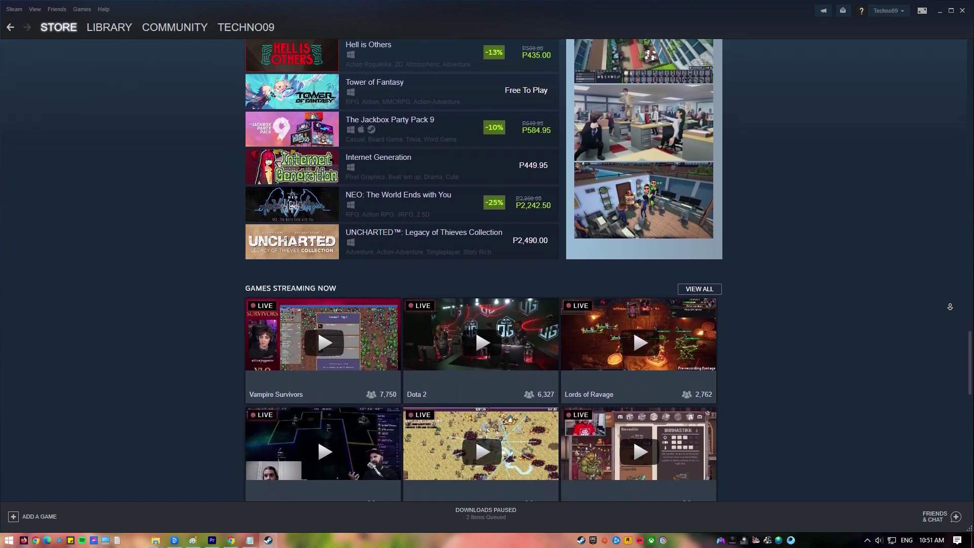
{"action": "scroll", "coordinate": [951, 306], "scroll_direction": "down", "scroll_amount": 3}
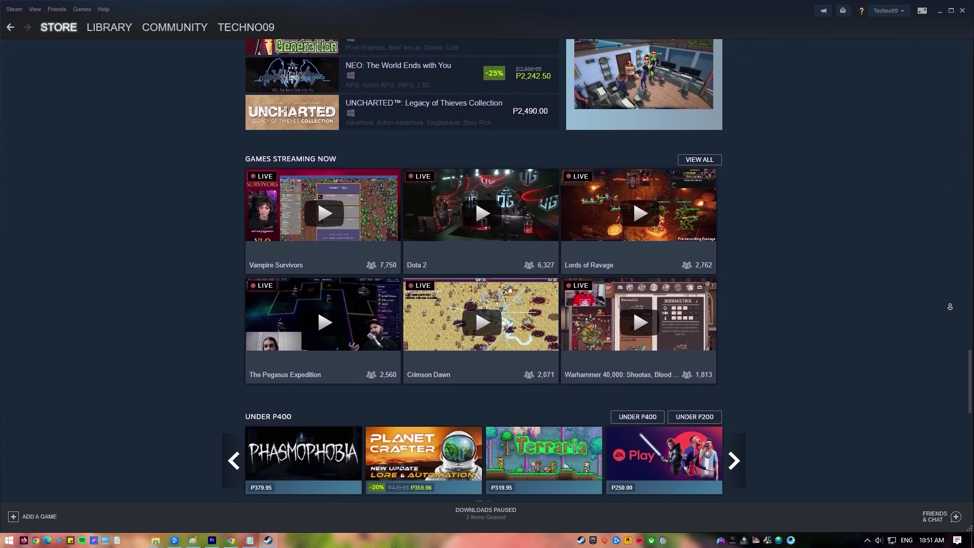
{"action": "scroll", "coordinate": [950, 306], "scroll_direction": "down", "scroll_amount": 3}
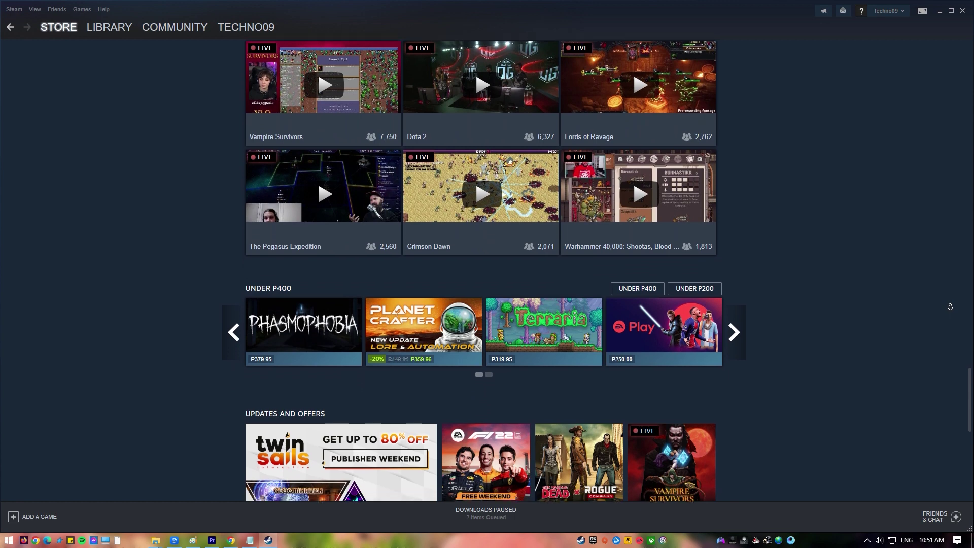
{"action": "scroll", "coordinate": [950, 306], "scroll_direction": "down", "scroll_amount": 3}
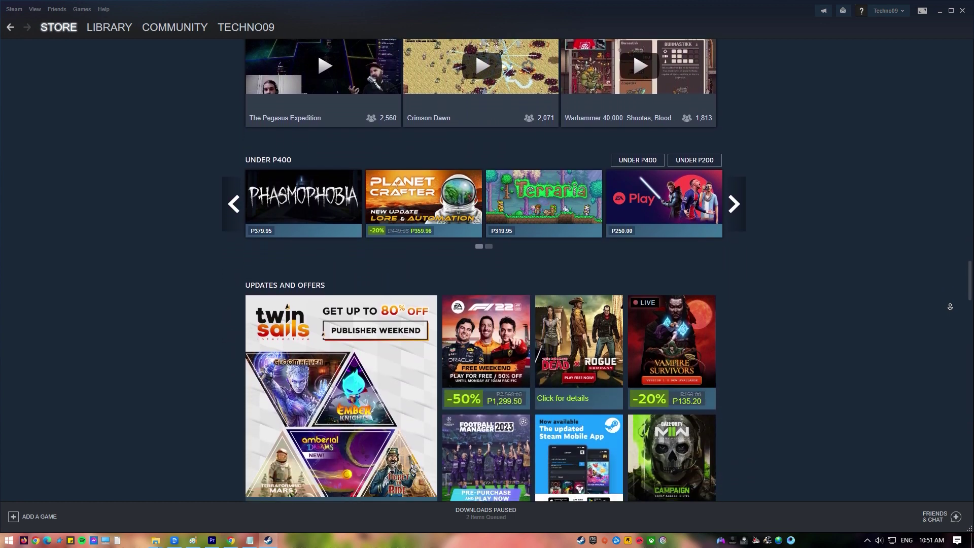
{"action": "scroll", "coordinate": [951, 307], "scroll_direction": "down", "scroll_amount": 3}
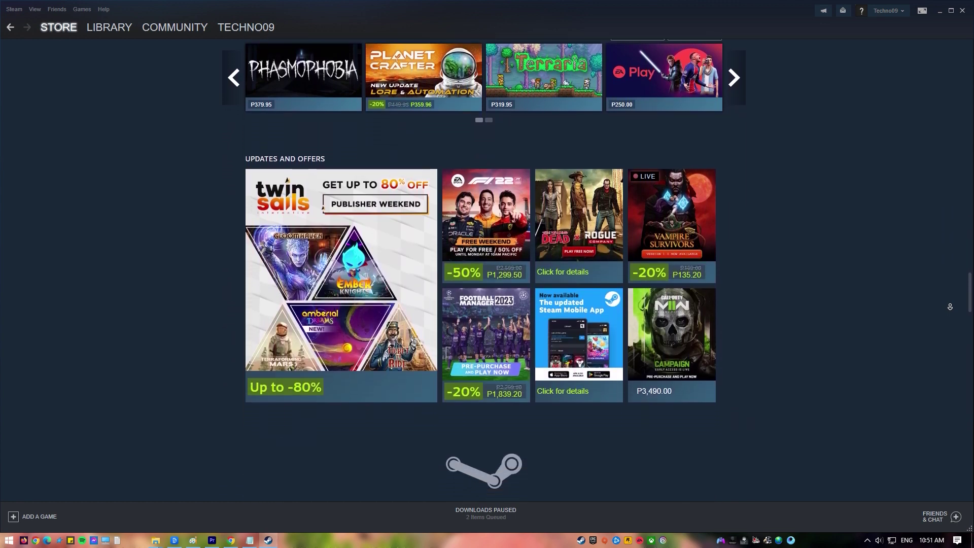
{"action": "scroll", "coordinate": [950, 306], "scroll_direction": "down", "scroll_amount": 3}
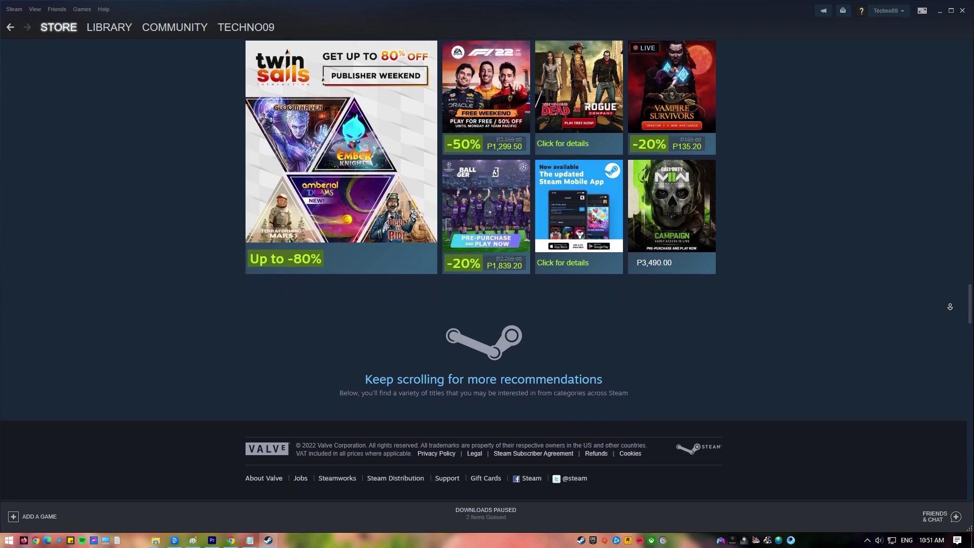
{"action": "scroll", "coordinate": [951, 307], "scroll_direction": "down", "scroll_amount": 3}
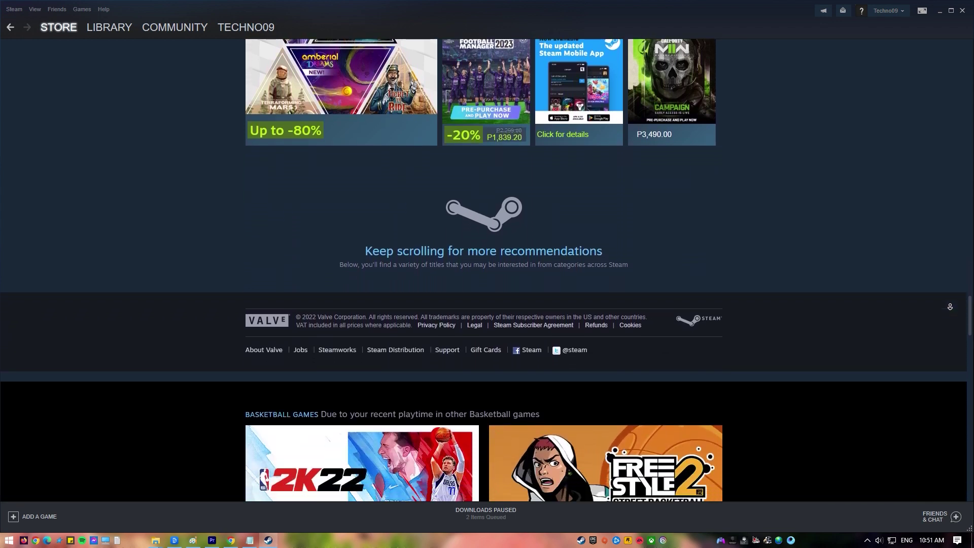